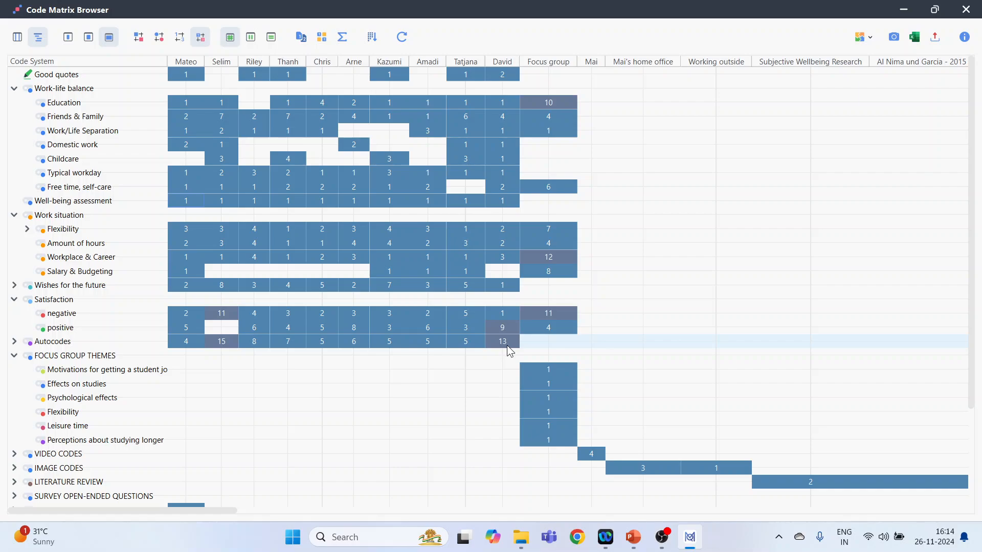
Step: Base the matrix's cell colour calculation on columns, and then change it to rows
click(251, 37)
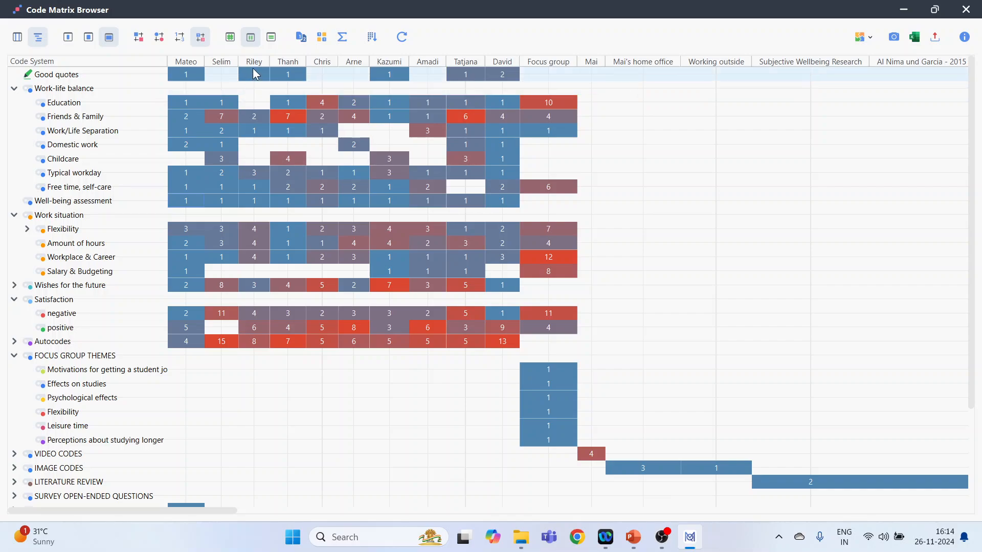
click(273, 41)
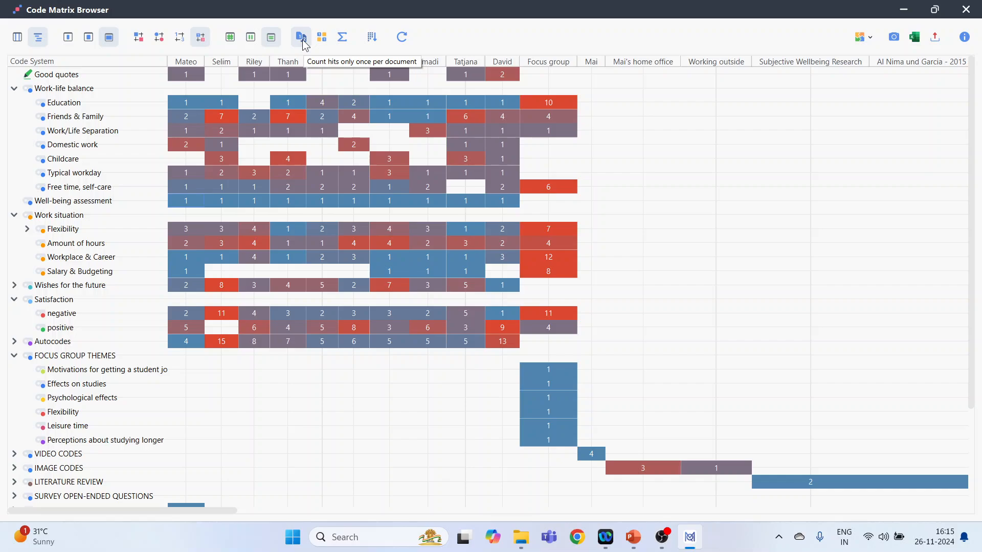
Step: Try counting hits only once per document, and restore the full coded segment counts
mouse_move(297, 121)
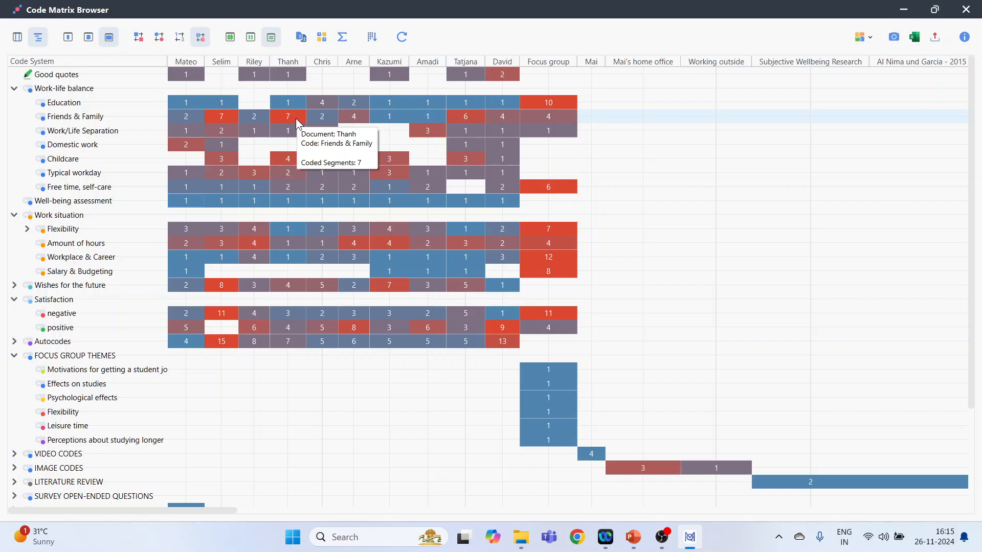
click(303, 39)
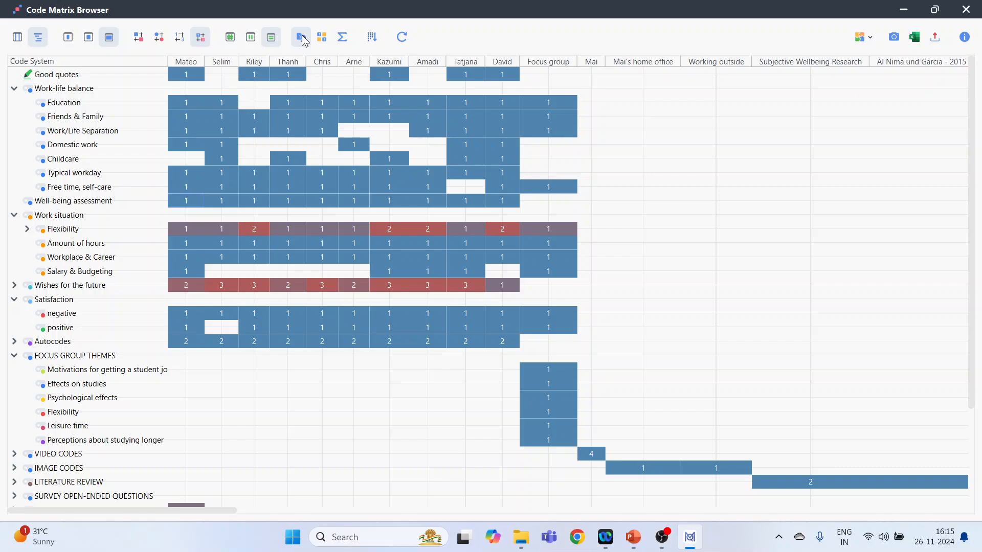
click(325, 46)
click(325, 40)
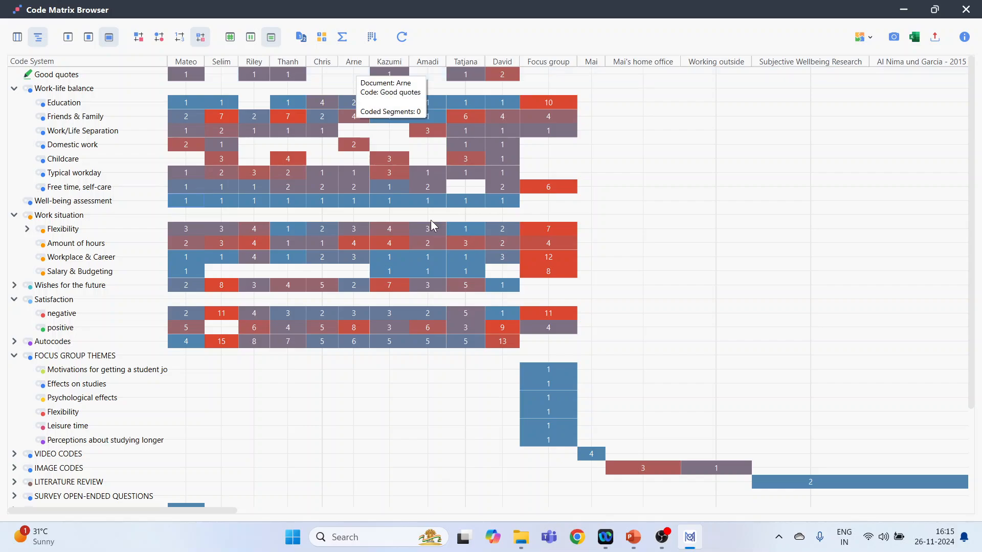
Step: Regenerate the code matrix with top-level document groups as columns
mouse_move(691, 542)
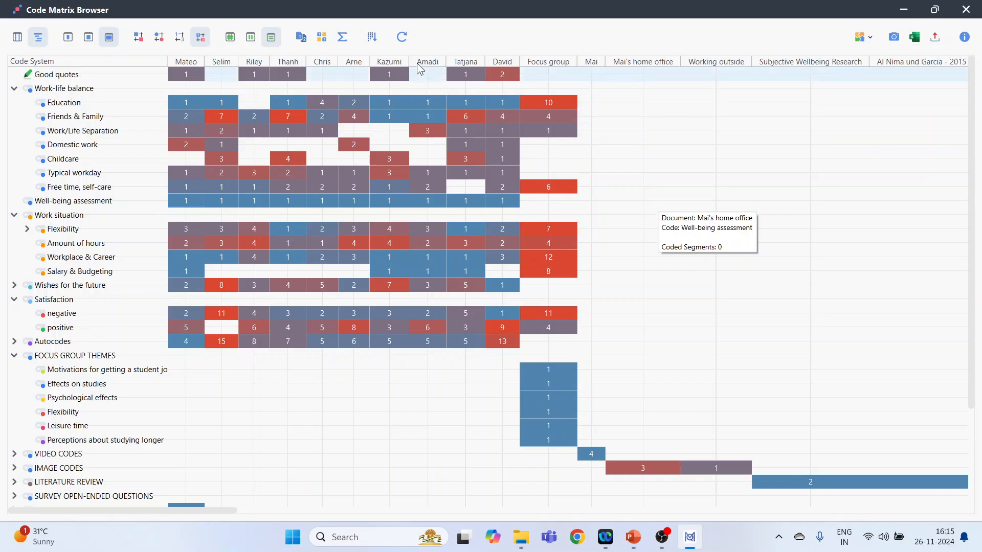
click(402, 39)
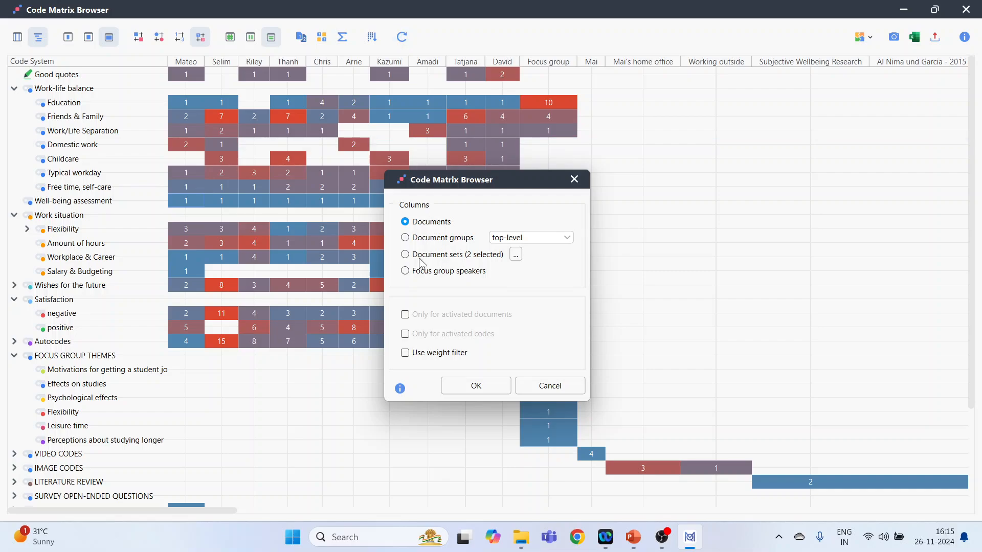
click(406, 238)
click(476, 387)
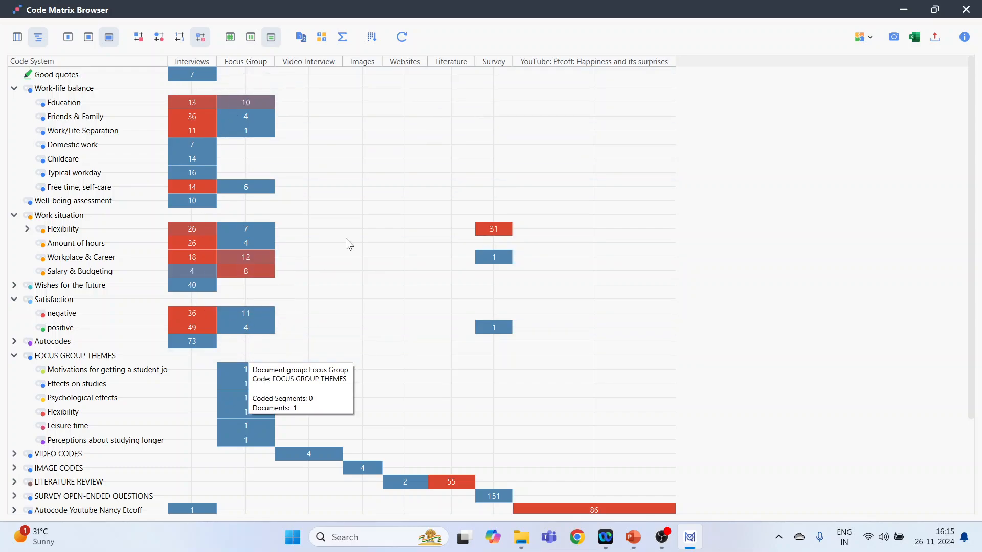
Step: Regenerate the code matrix with the two selected document sets as columns
click(403, 37)
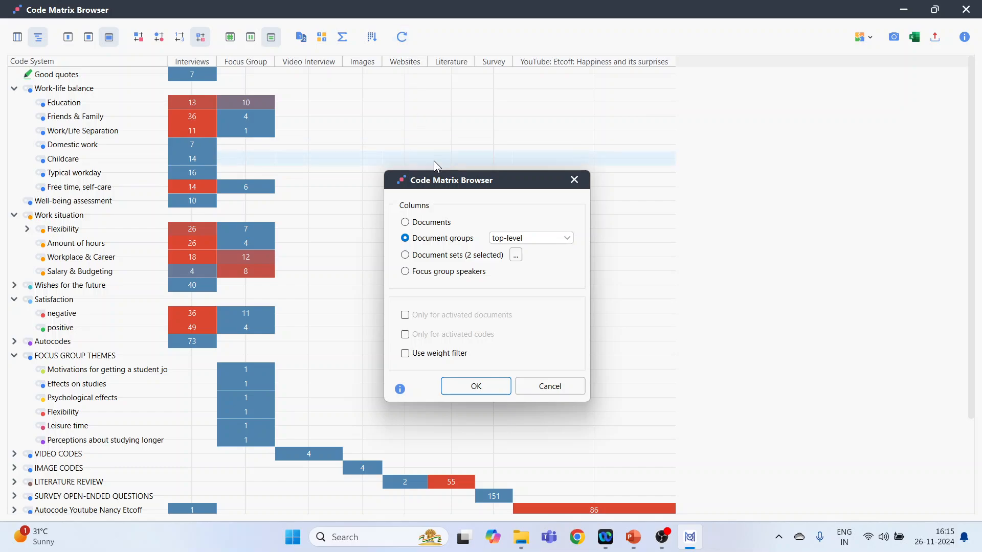
click(406, 256)
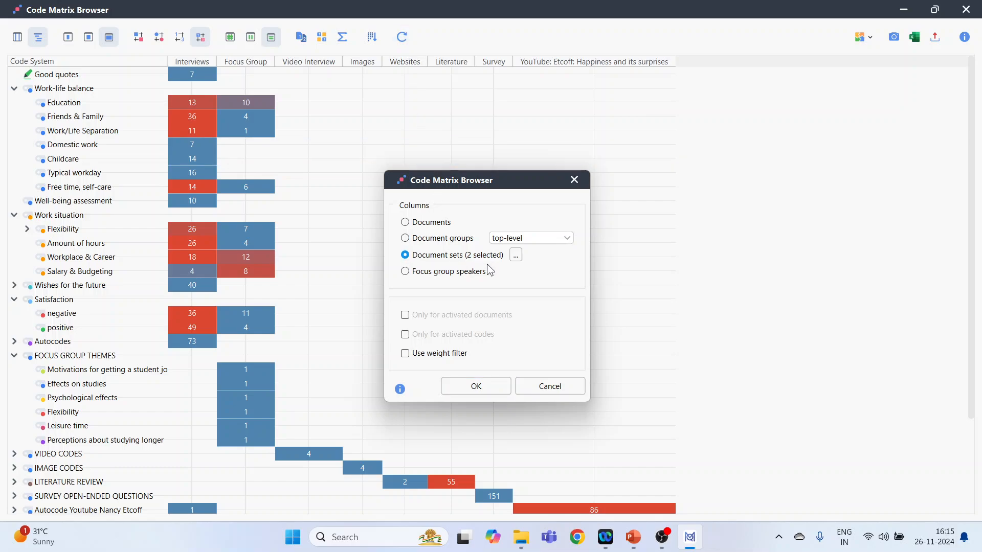
click(495, 385)
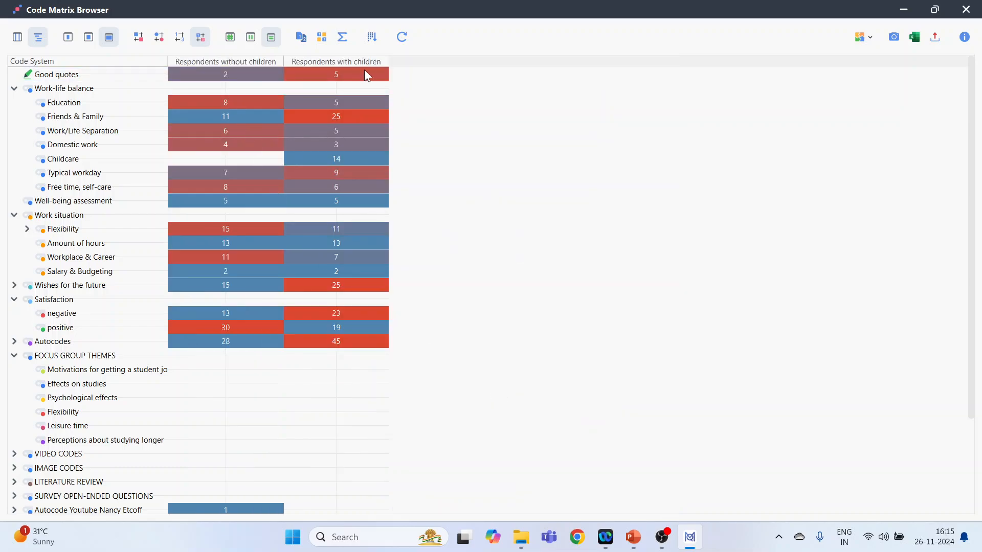
mouse_move(371, 74)
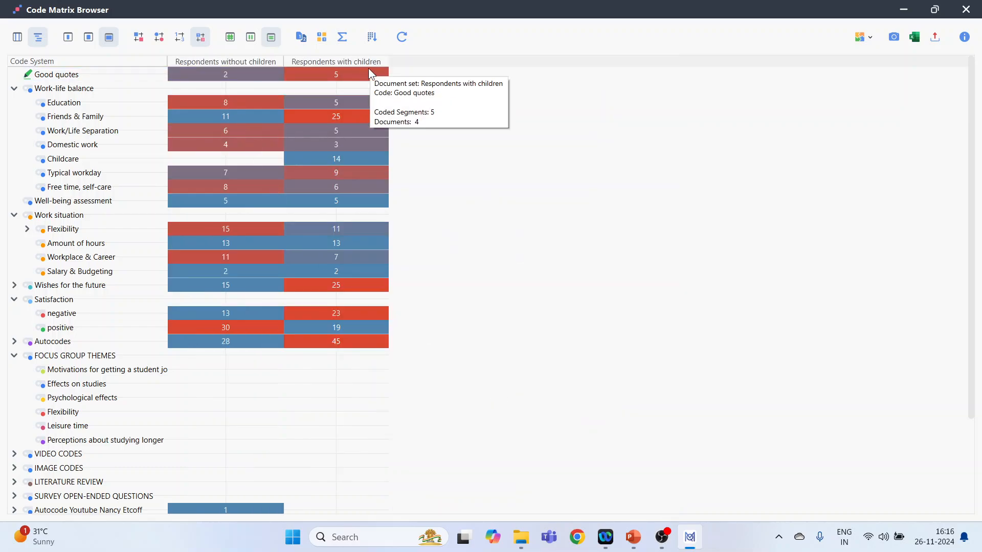
Step: Regenerate the code matrix with focus group speakers as columns, and close the matrix
click(402, 37)
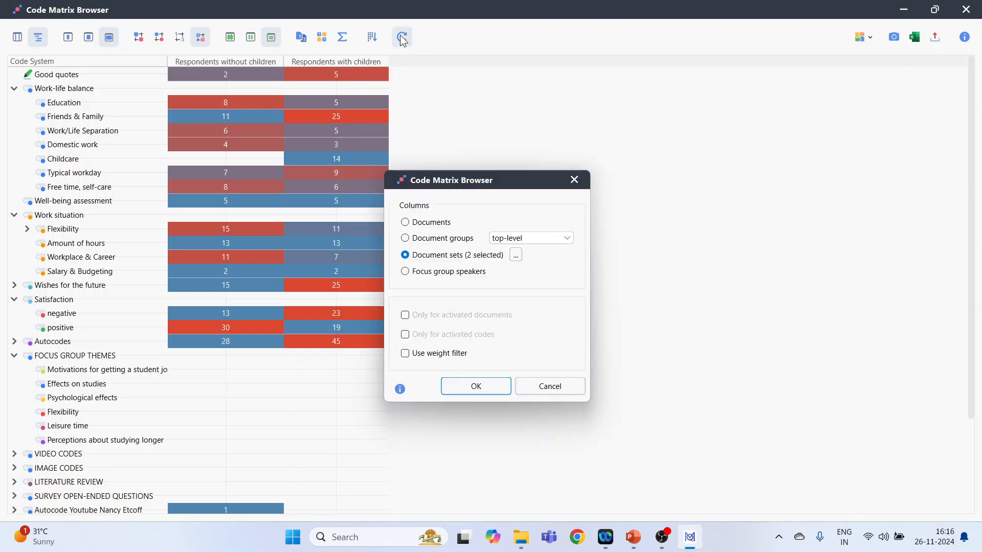
click(406, 272)
click(471, 392)
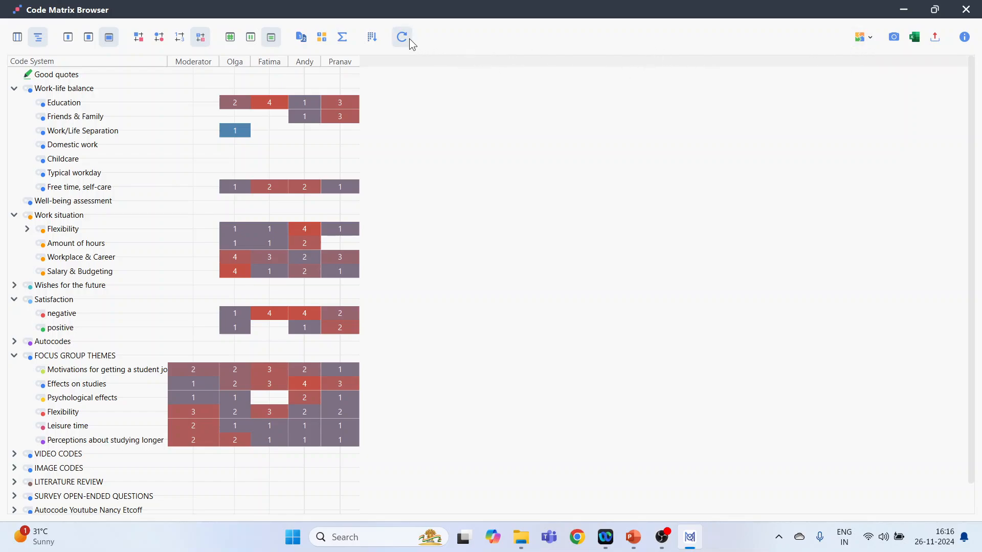
click(966, 10)
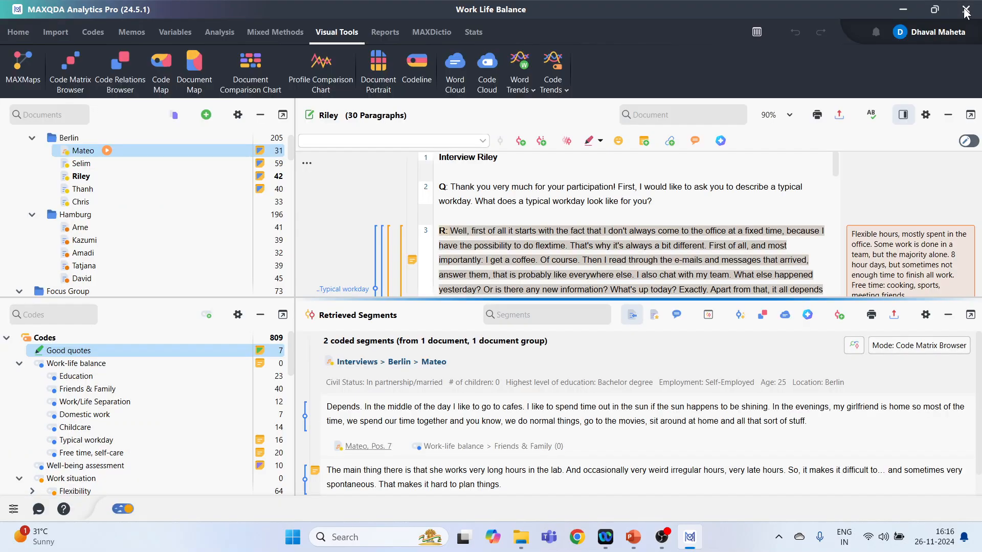
Step: Activate the Work-life balance codes, create a code matrix by documents for activated codes only, and close it
click(30, 365)
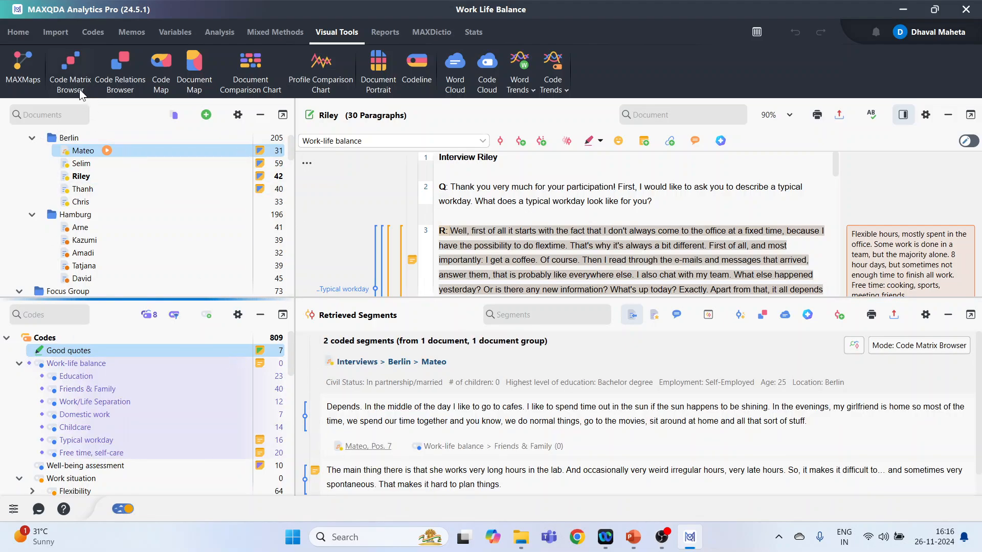
click(71, 76)
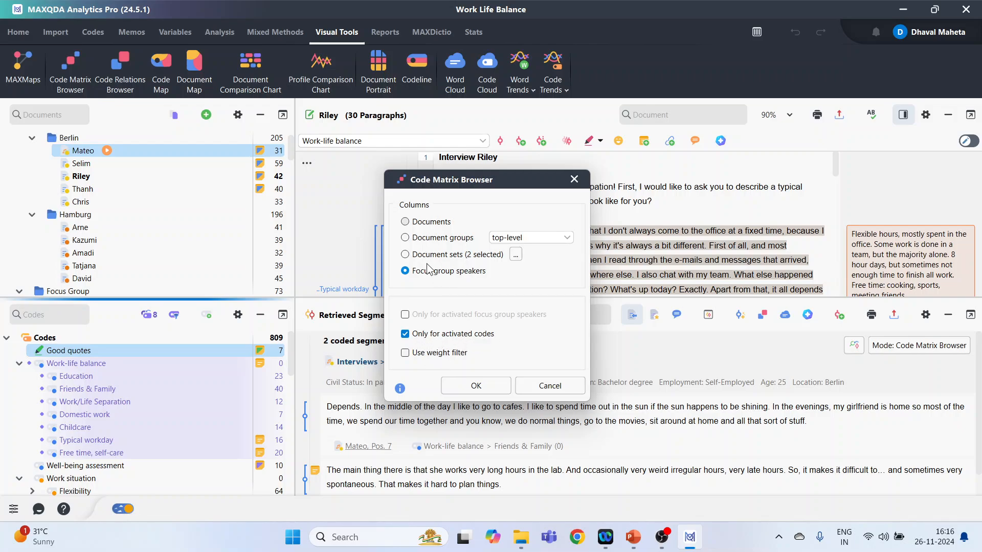
click(406, 223)
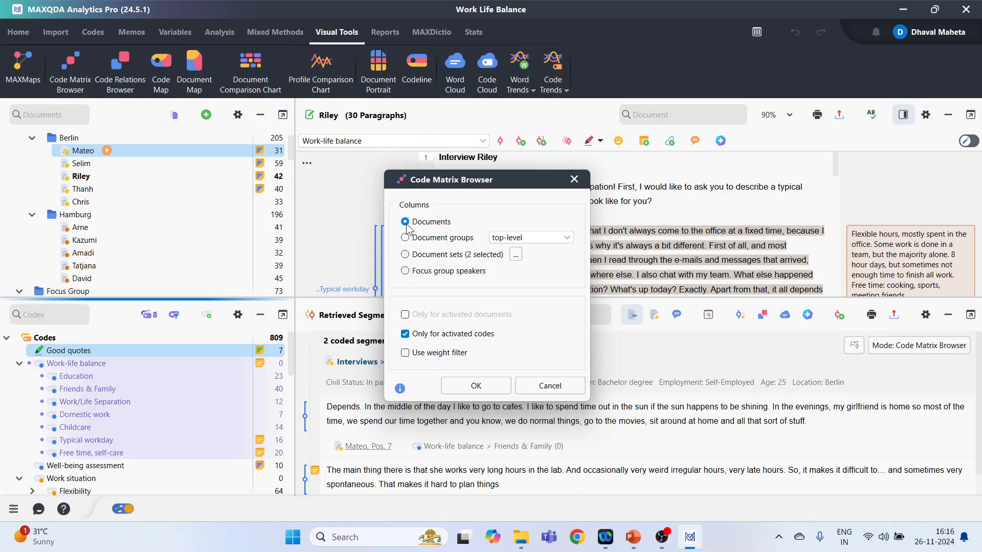
click(469, 390)
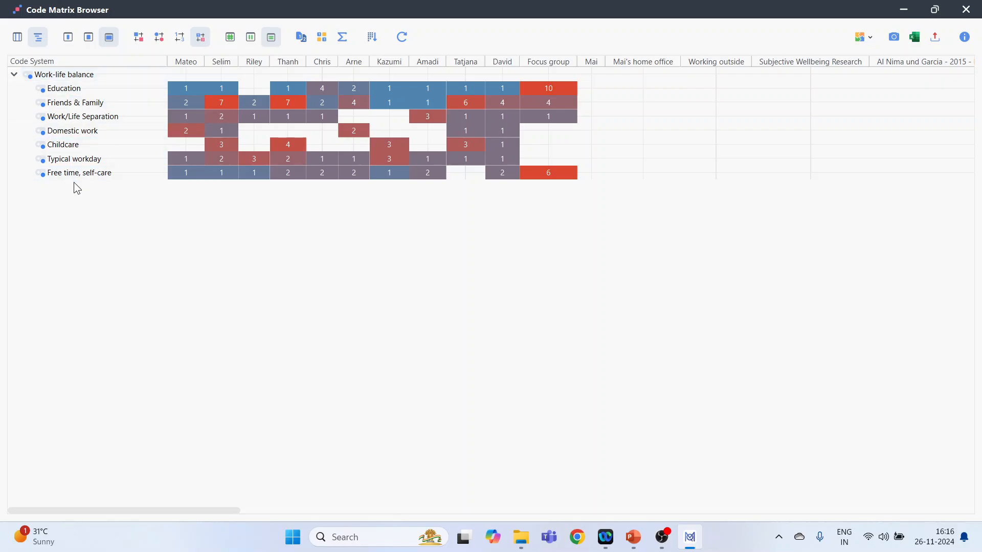
click(966, 9)
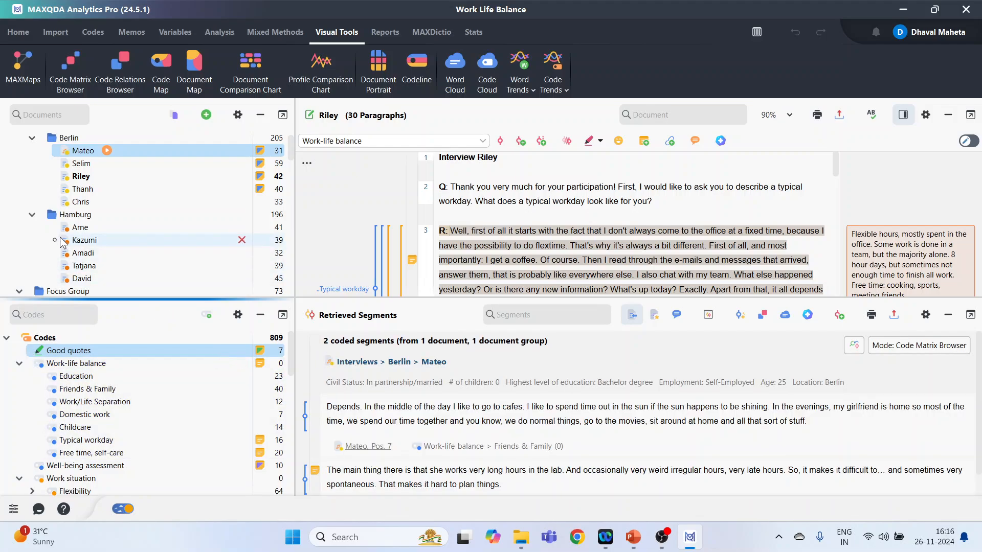
Step: Activate the Interviews document group, create a code matrix by documents for activated documents only, and close it
scroll(64, 241, up, 1)
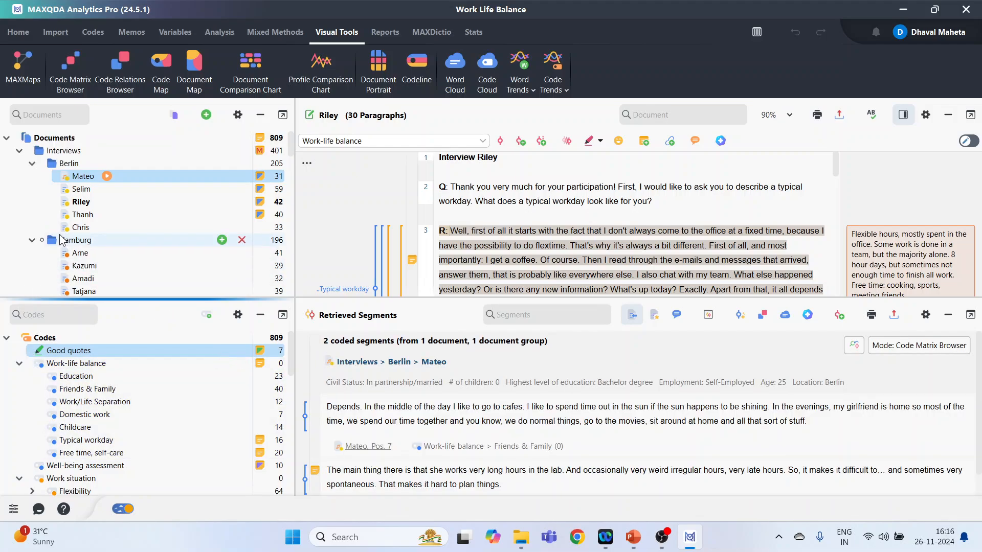
click(31, 152)
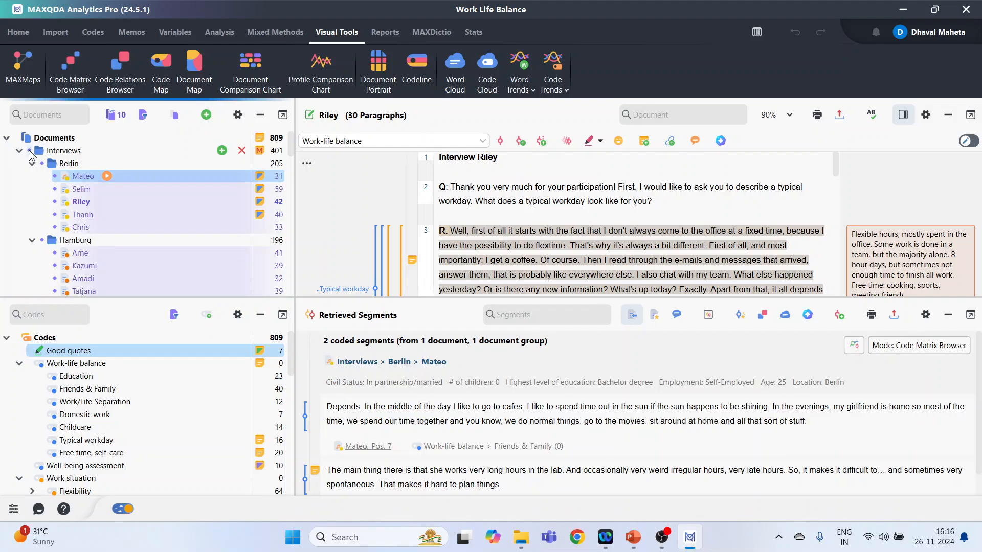
click(62, 85)
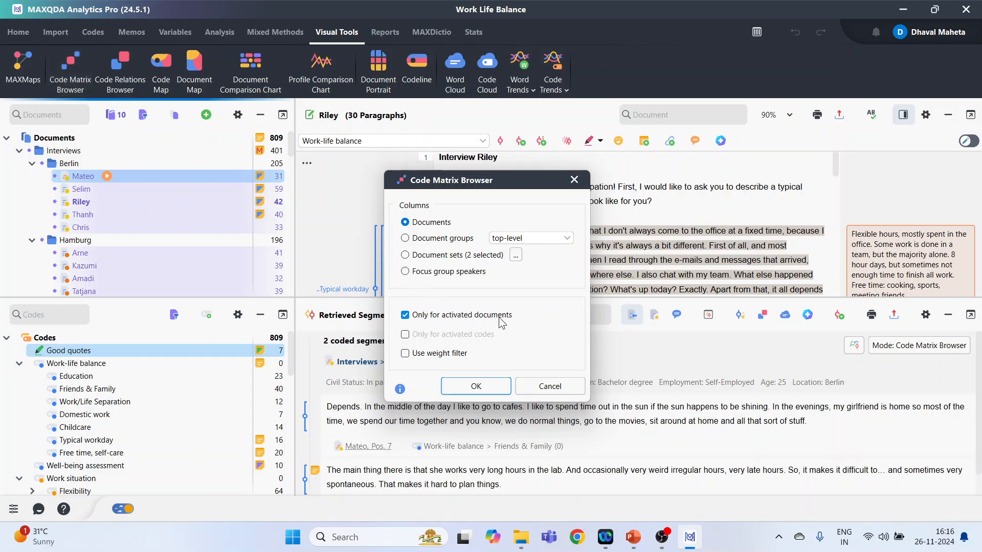
click(489, 394)
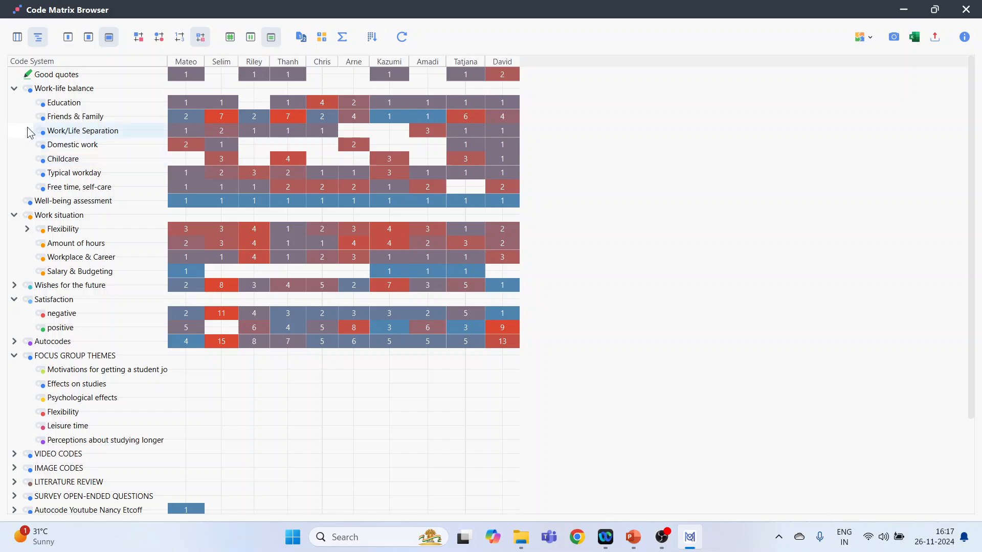
click(969, 10)
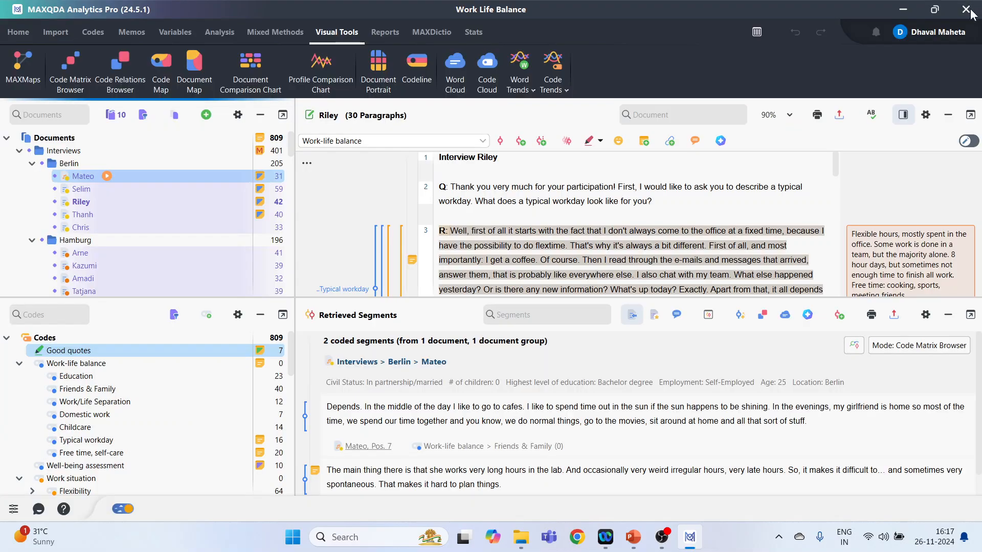
Step: Deactivate the Interviews documents and create a code matrix with top-level document groups as columns
click(69, 75)
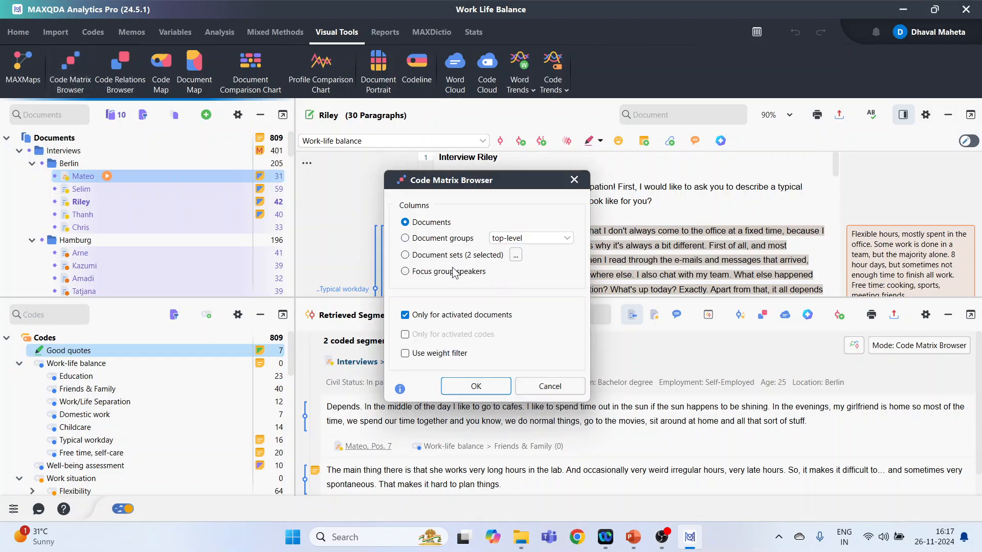
click(405, 237)
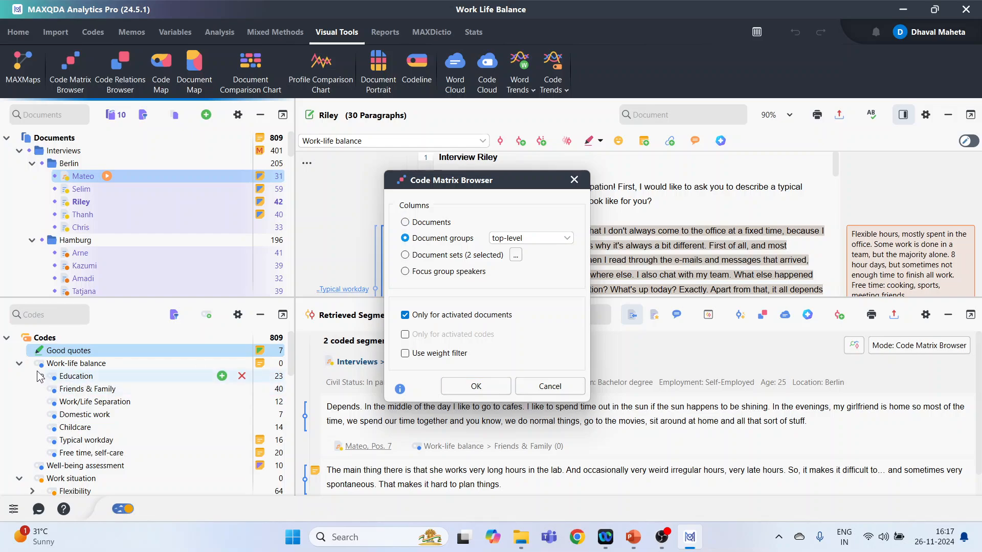
click(30, 151)
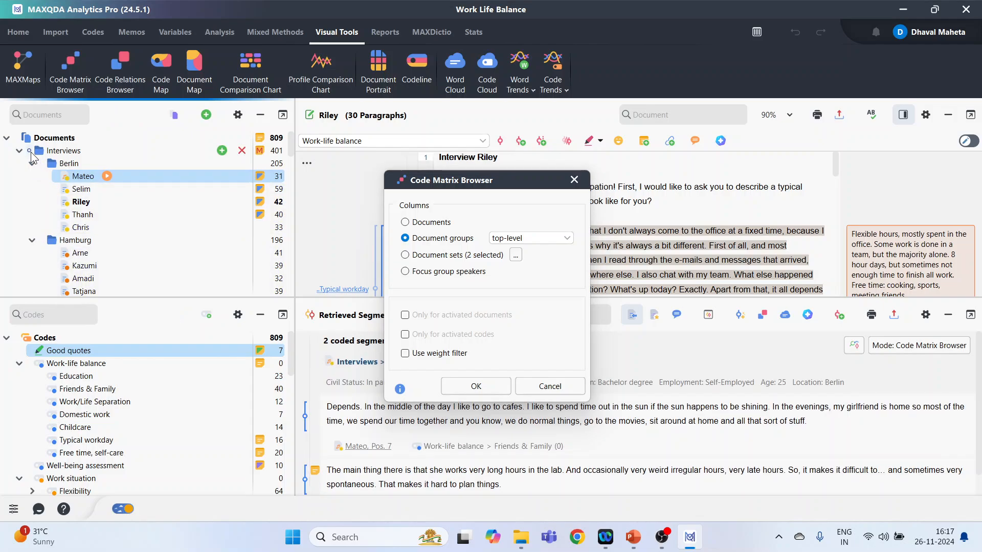
click(449, 389)
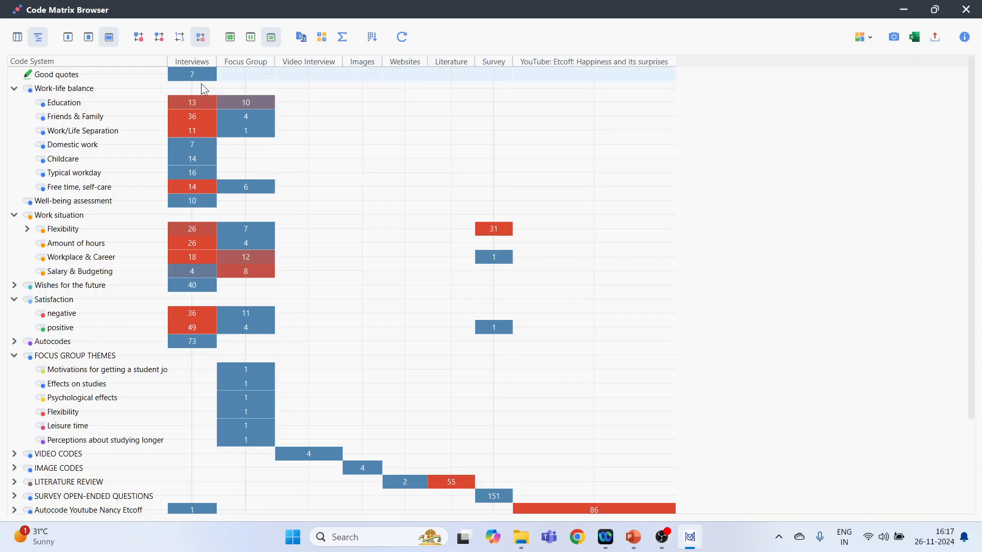
Step: Open the Segment Matrix and view the segments for Work-life balance and Good quotes
click(16, 44)
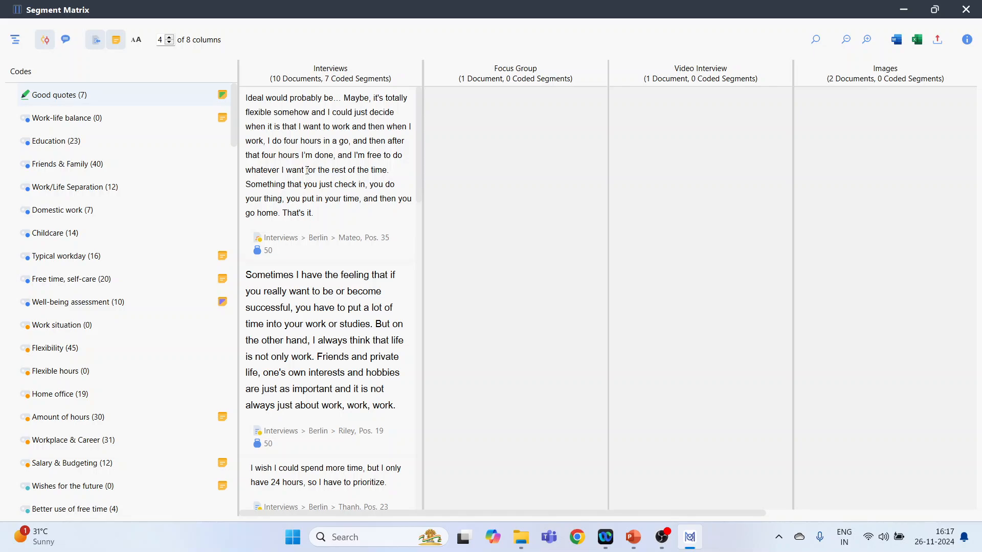
click(60, 124)
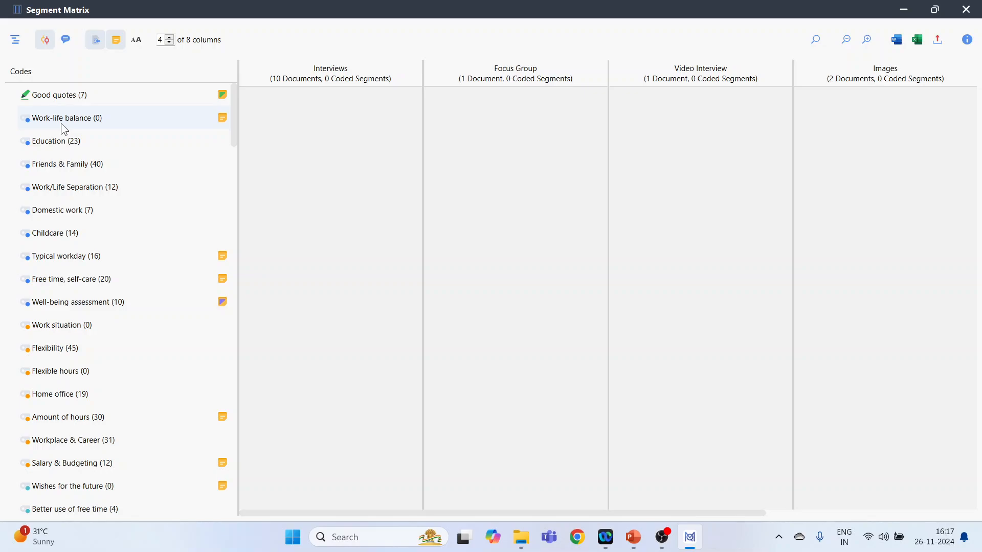
click(62, 101)
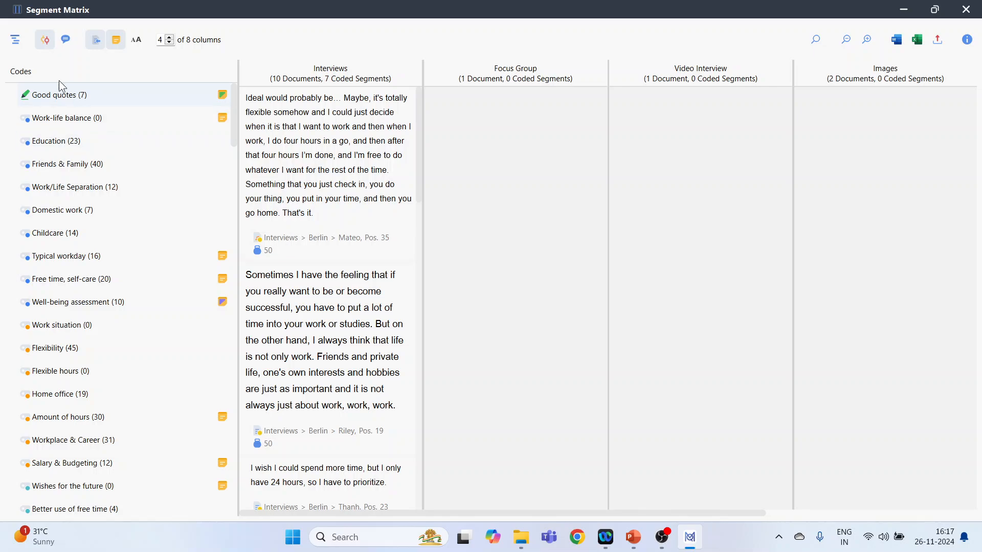
Step: Hide and redisplay the coded segments' text for Good quotes, and close the Segment Matrix
click(40, 43)
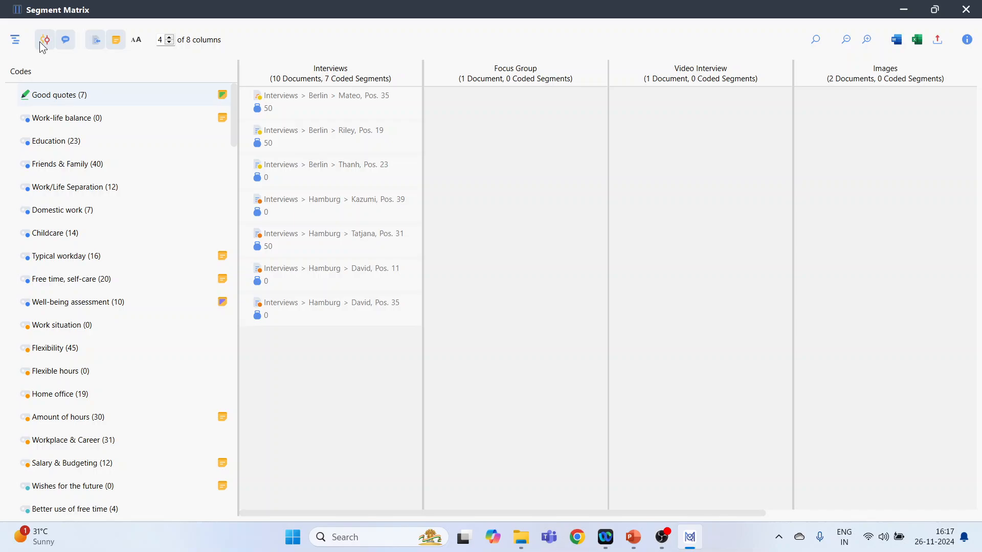
click(39, 44)
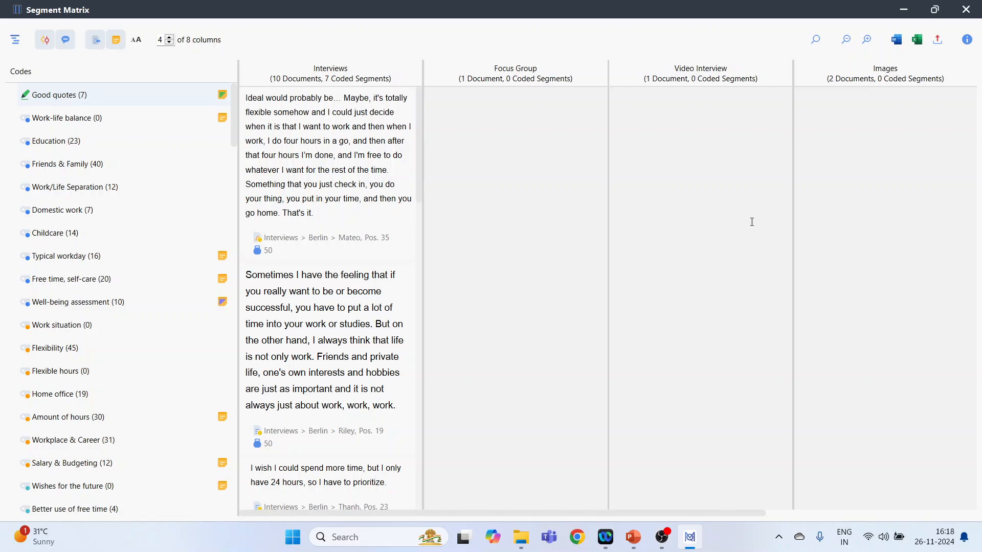
click(966, 9)
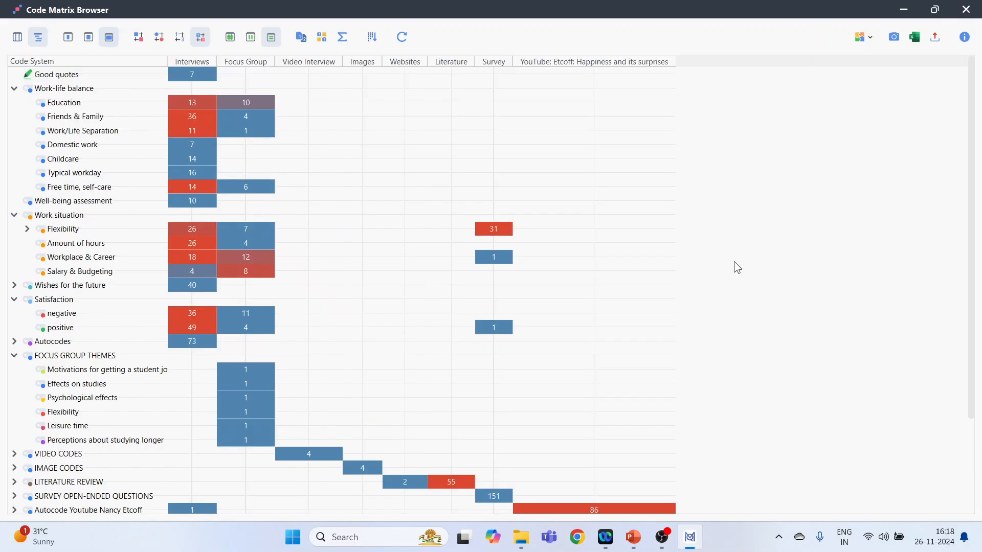
Step: Switch to the PowerPoint presentation "10. Code Matrix Browser" and start the slide show from the contact details on slide 8
mouse_move(633, 537)
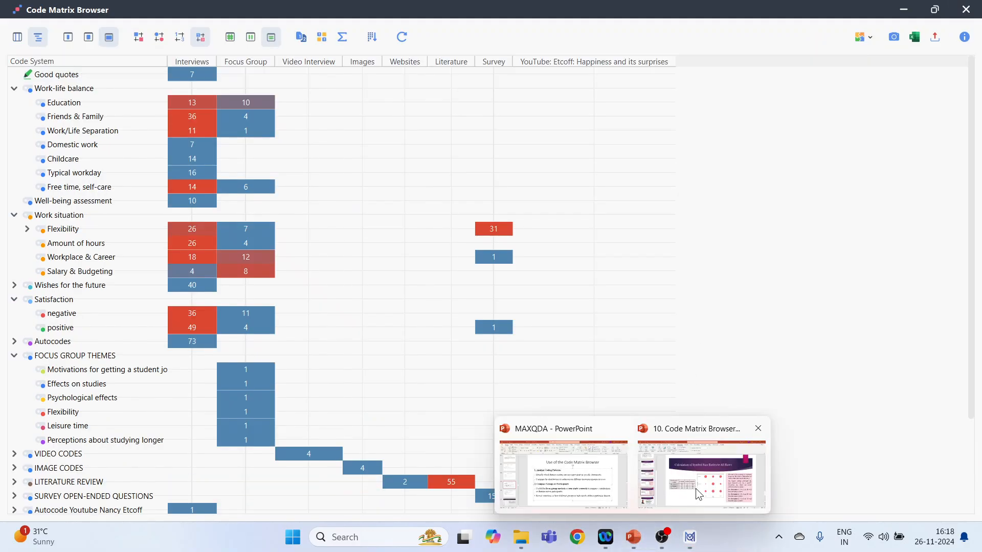
click(685, 473)
click(115, 468)
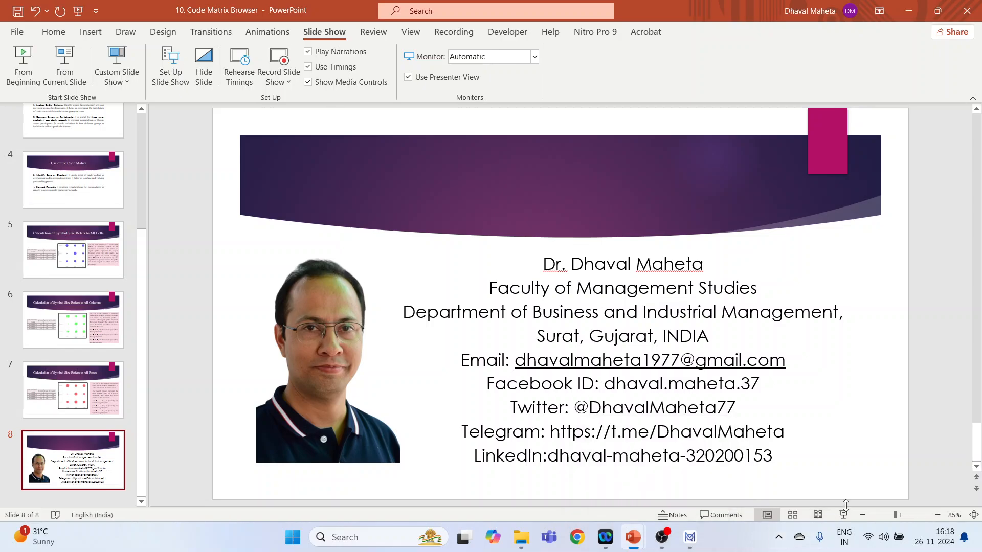
click(844, 515)
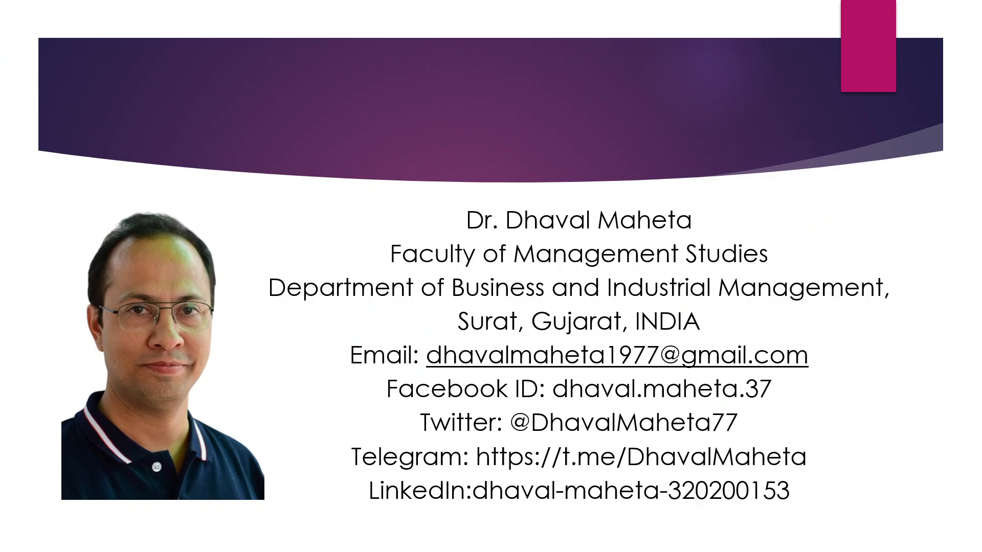